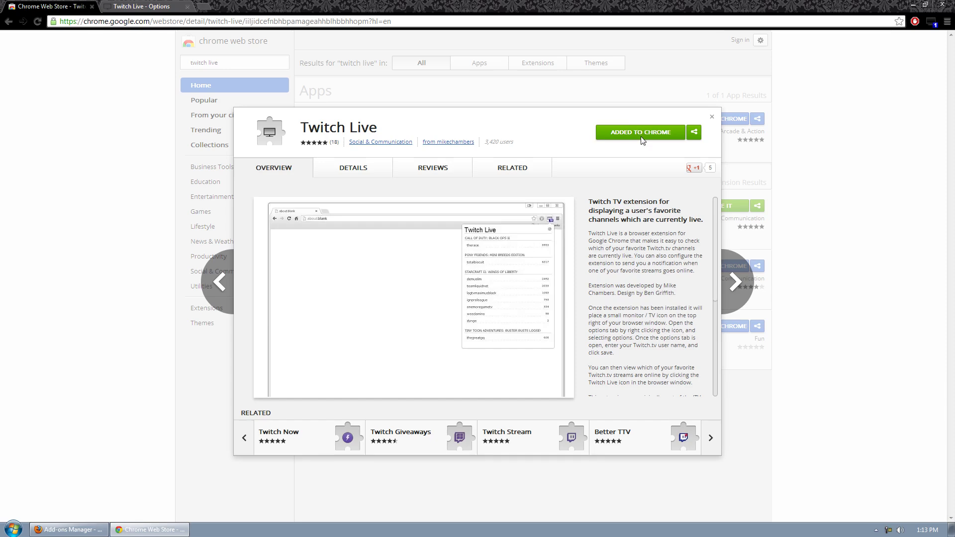
Close the Twitch Live details dialog to return to the 'twitch live' search results.
click(712, 119)
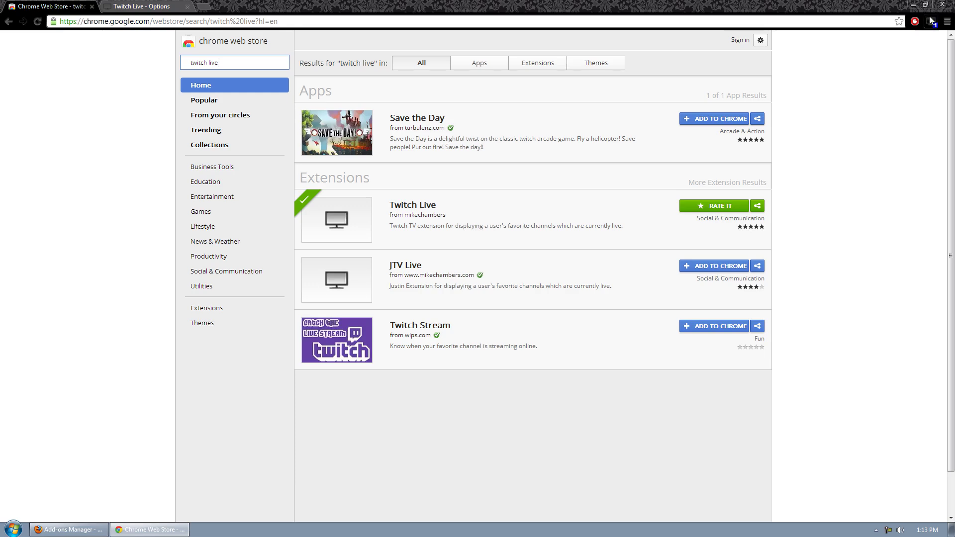
Show Twitch Live's followed live channels and open the speeddemosarchivesda stream.
click(929, 17)
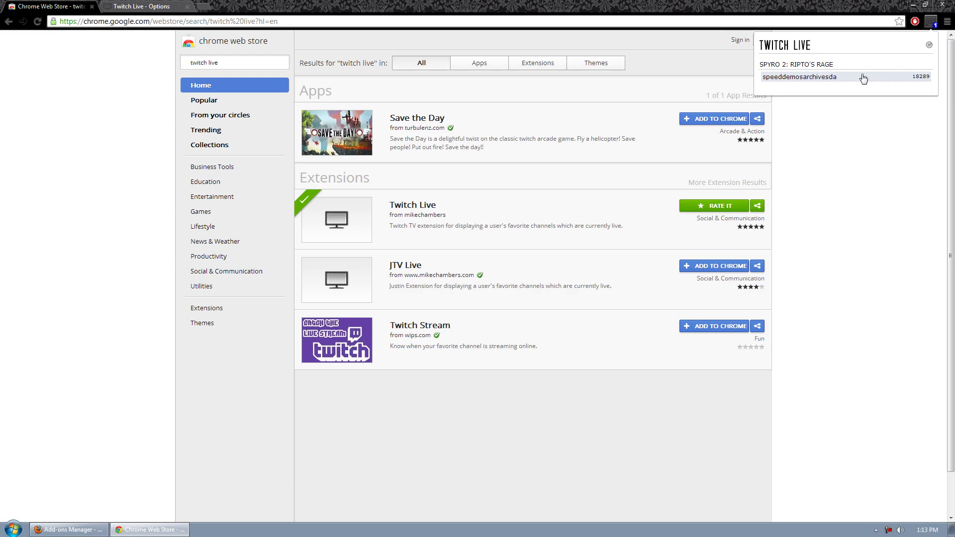
click(868, 117)
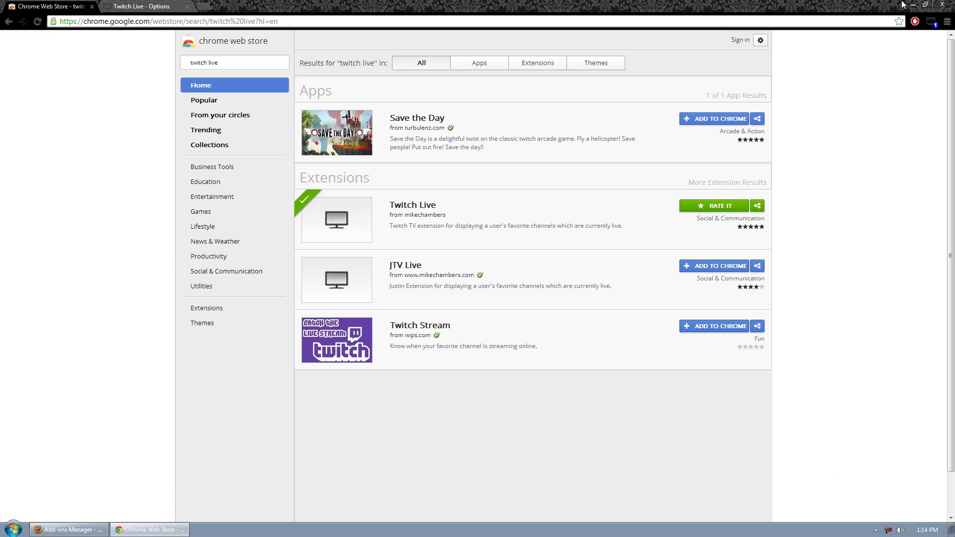
click(931, 22)
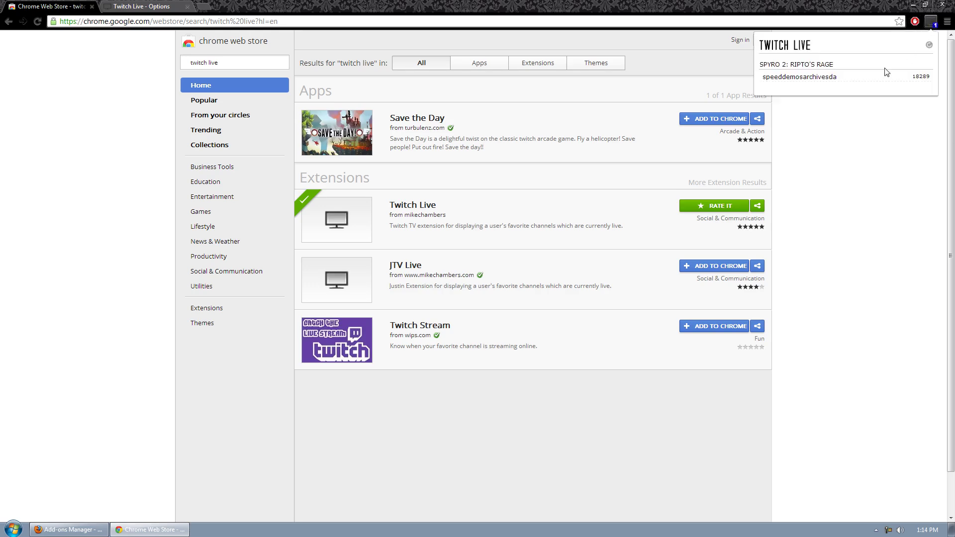
click(811, 79)
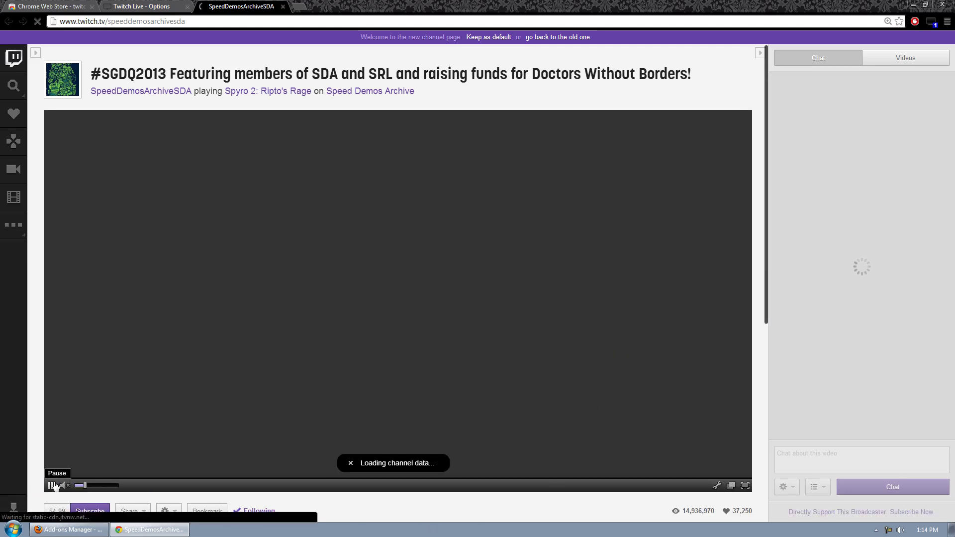
Pause the speeddemosarchivesda stream and close its tab, back to the Twitch Live options.
click(55, 485)
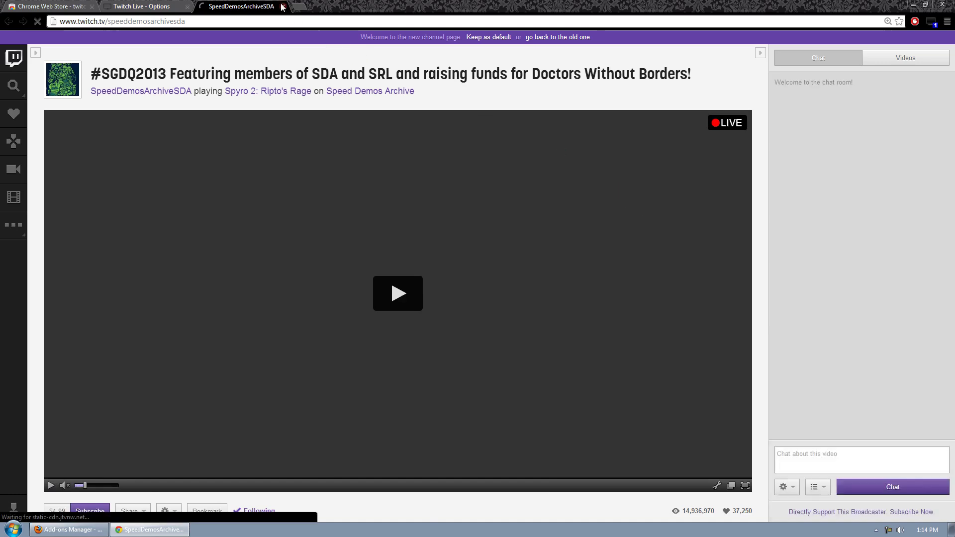
click(283, 6)
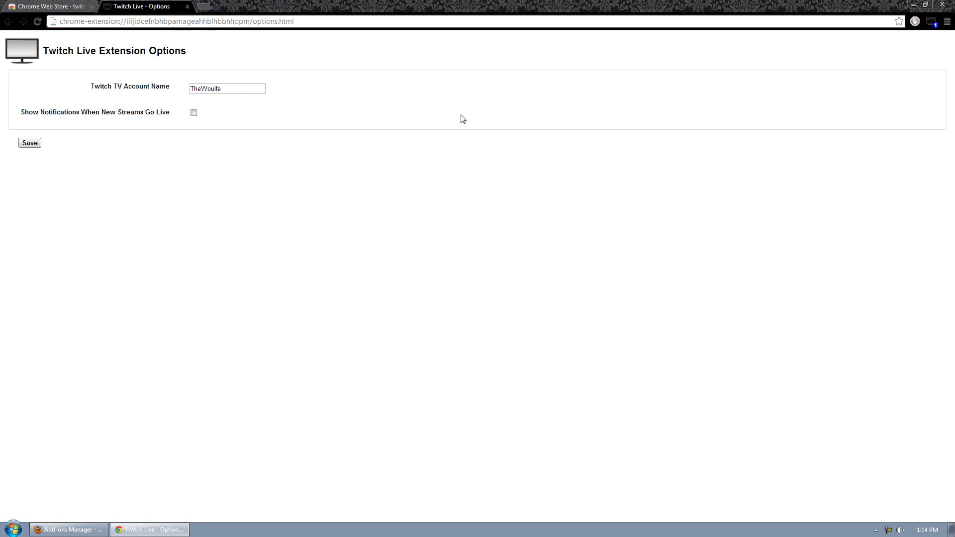
Save the Twitch TV account name on the Twitch Live options page.
right_click(930, 22)
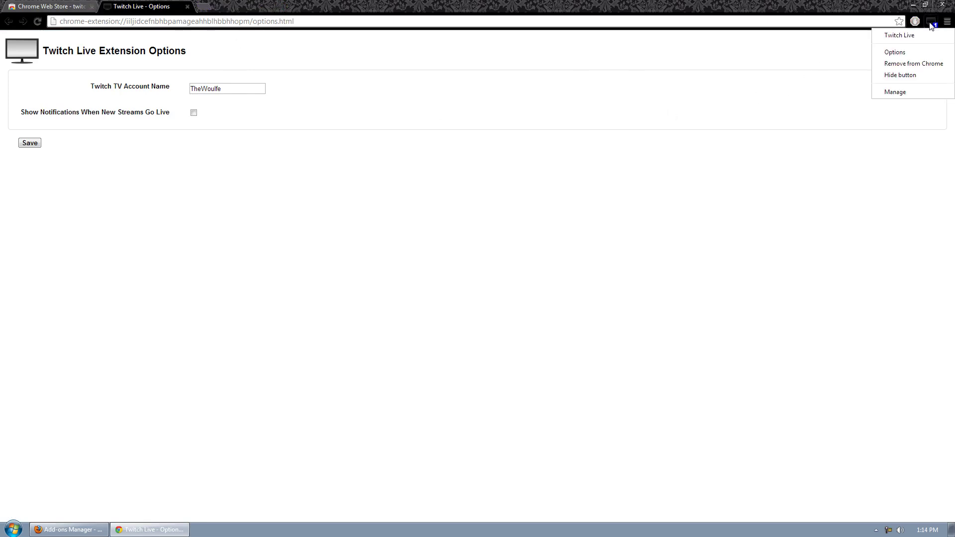
click(558, 228)
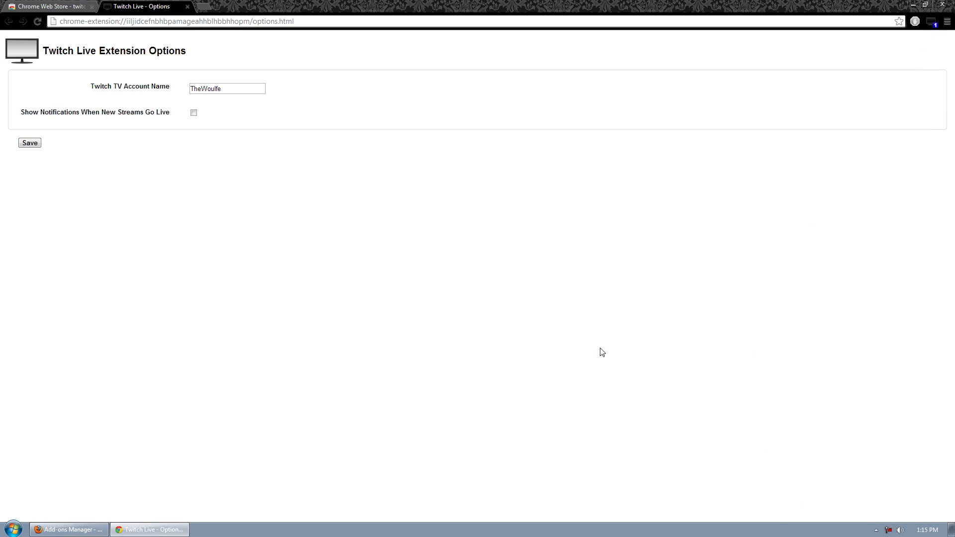
click(32, 143)
drag(240, 85, 151, 75)
Check the Twitch Live channels list after saving, then move over to Firefox.
click(930, 25)
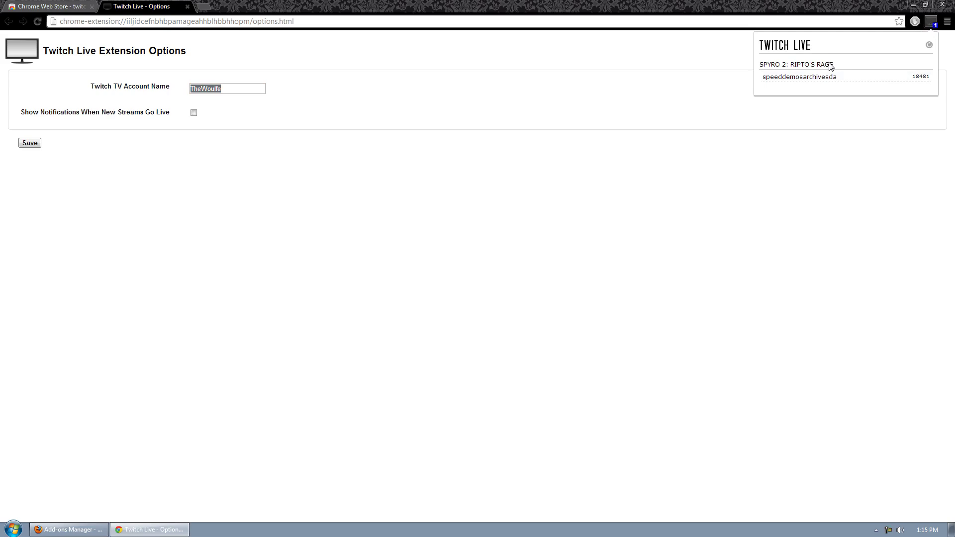
click(562, 266)
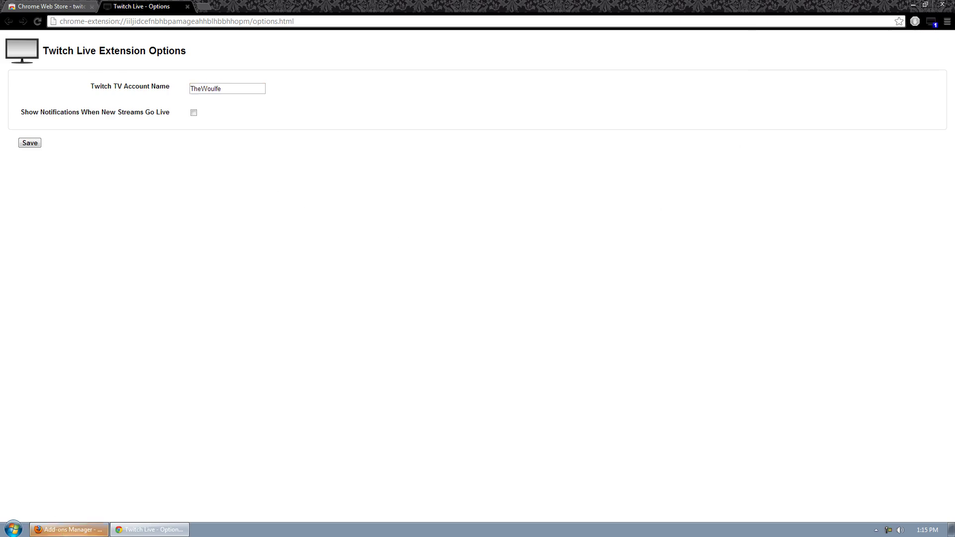
click(69, 529)
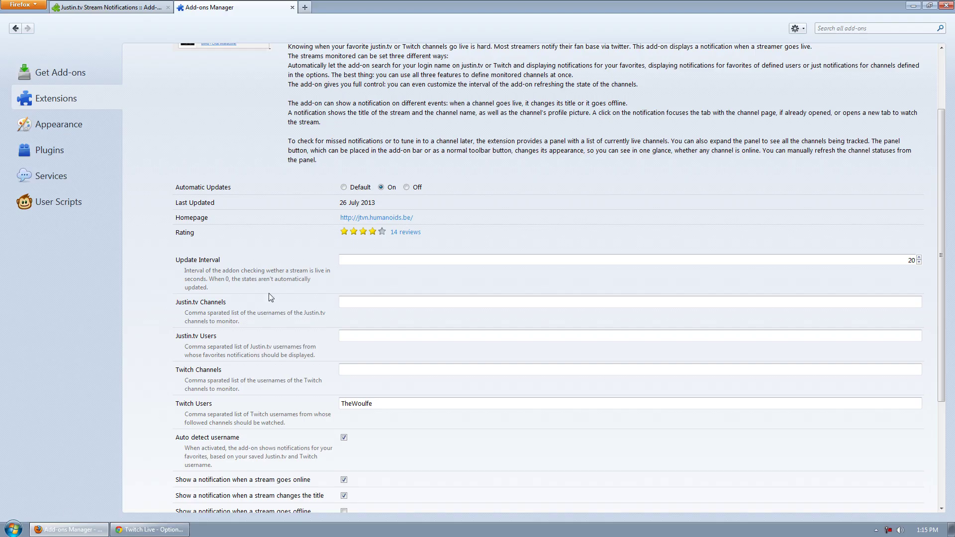
Bring up the Justin.tv Stream Notifications 2.7.1 listing page in Firefox.
click(132, 7)
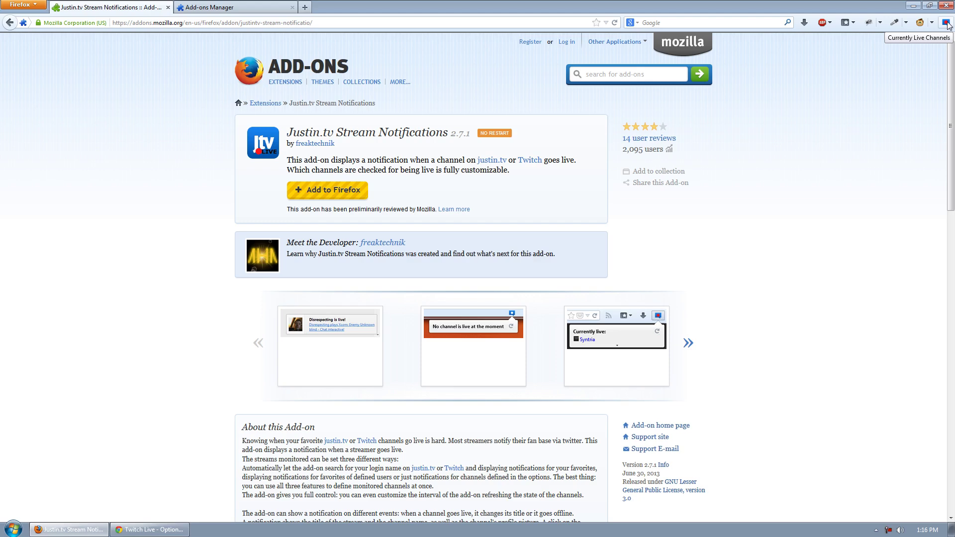
click(946, 23)
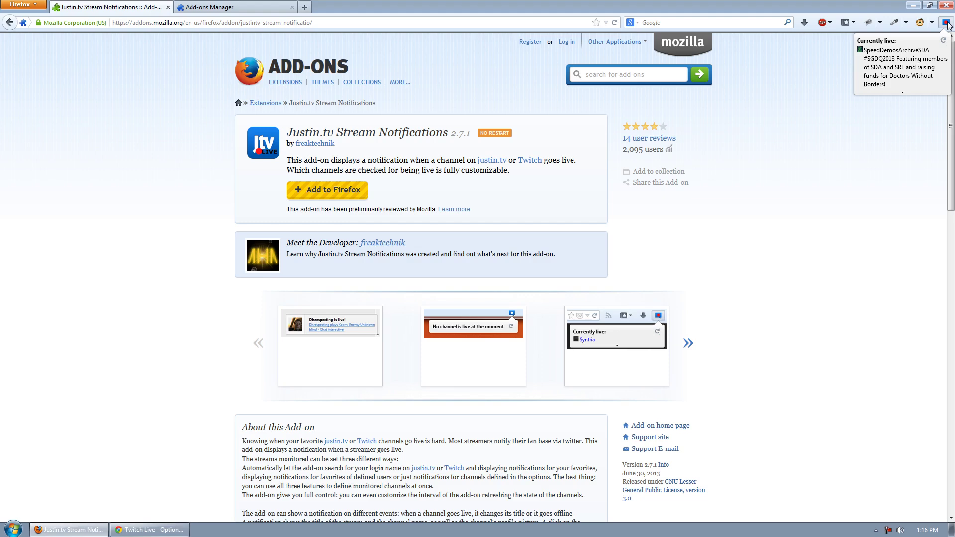
click(944, 70)
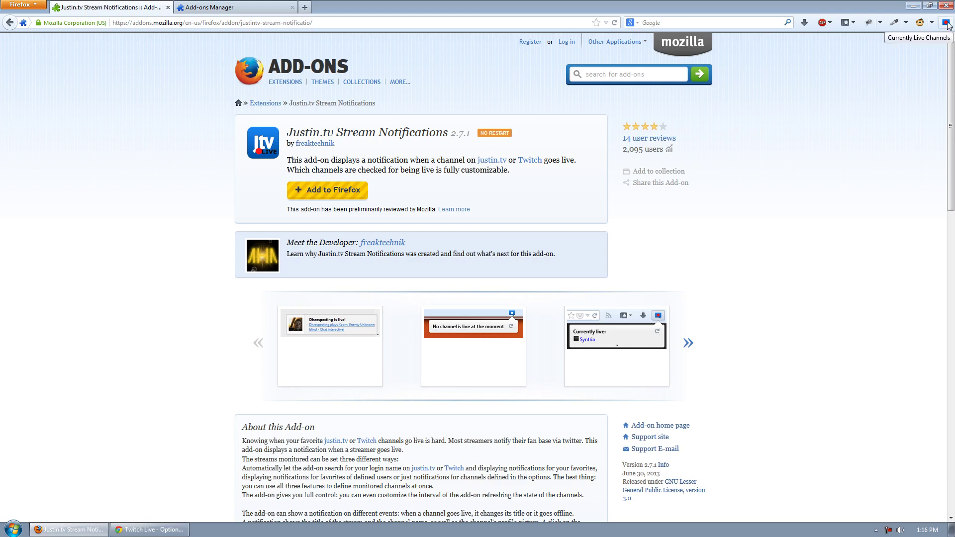
click(945, 23)
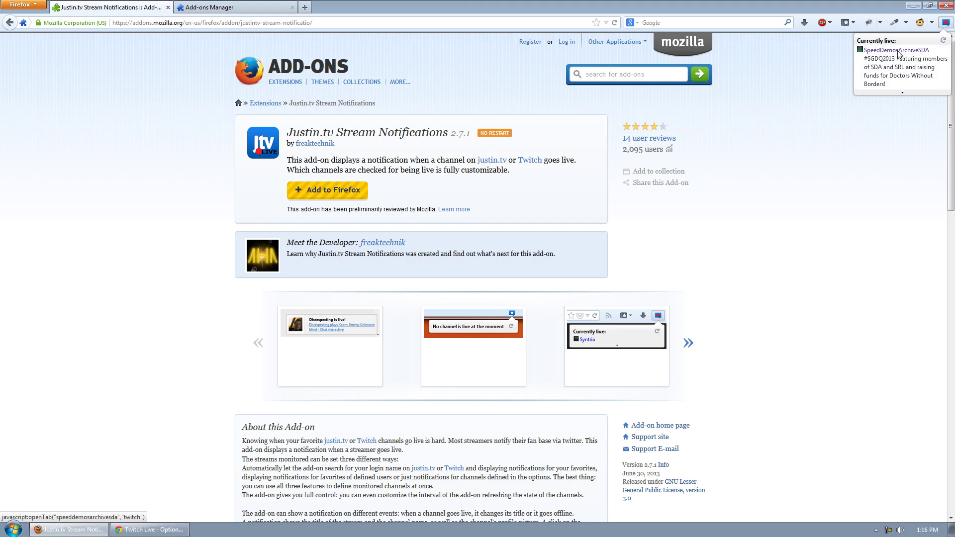
click(903, 92)
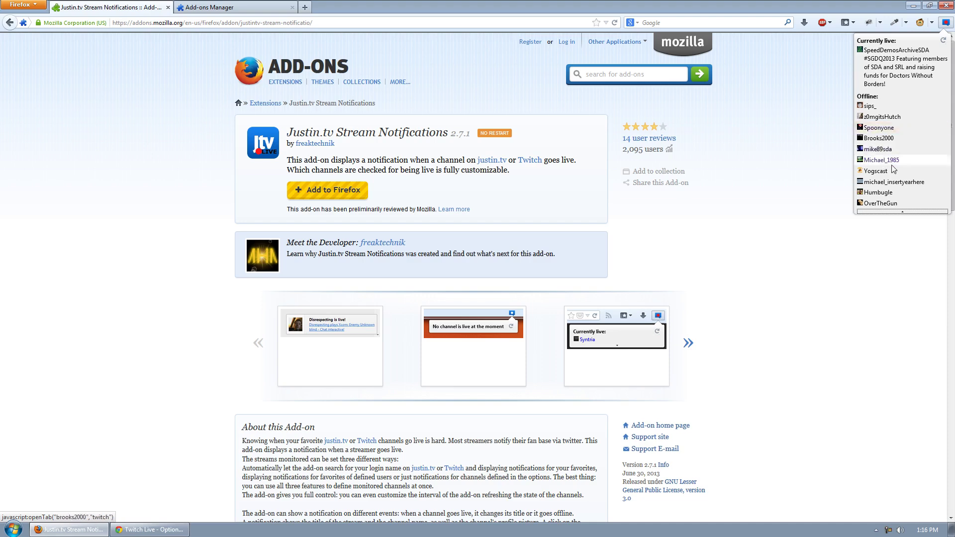
click(901, 212)
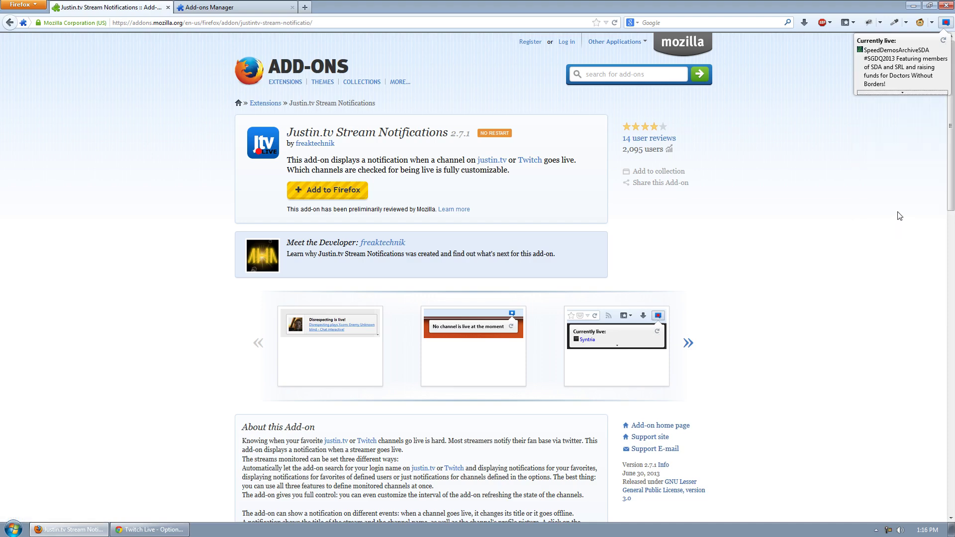
click(900, 215)
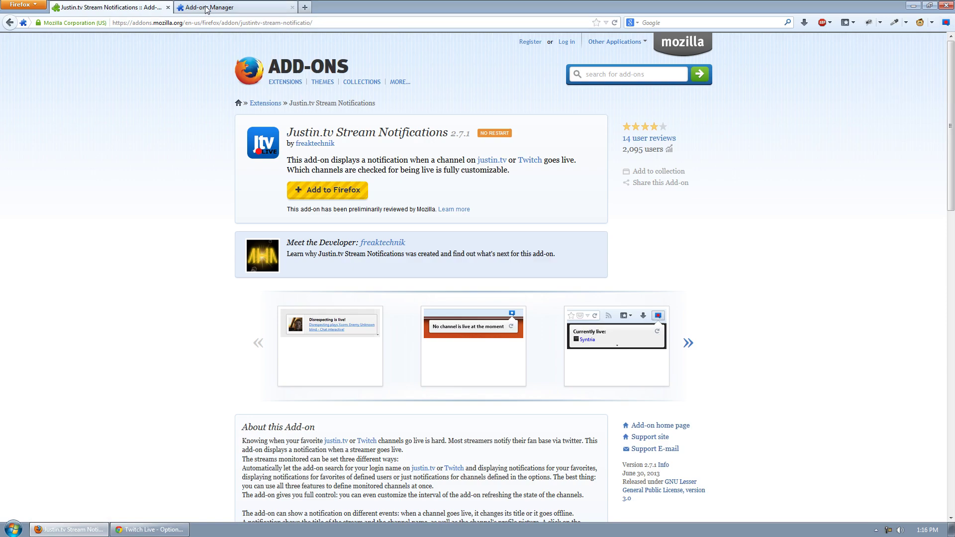
mouse_move(285, 82)
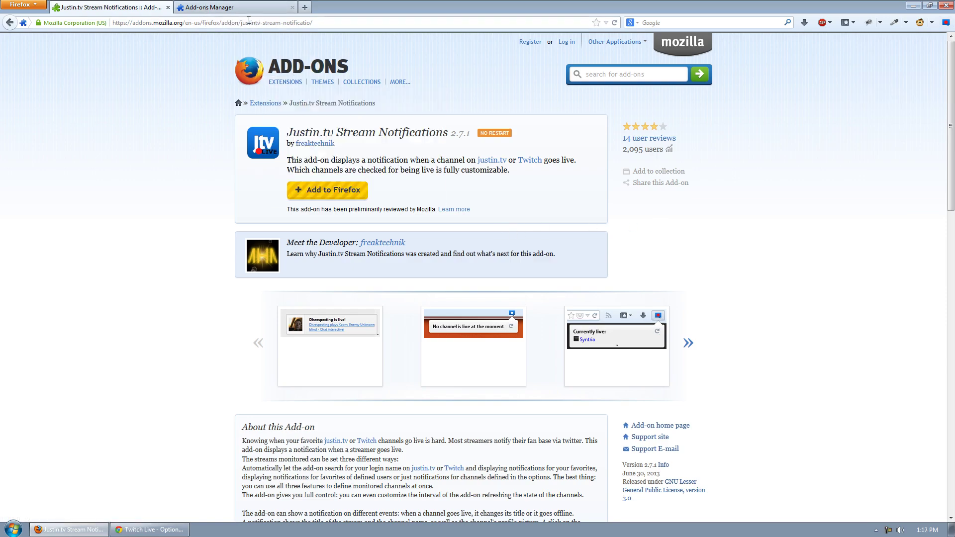
click(239, 8)
scroll(592, 181, up, 7)
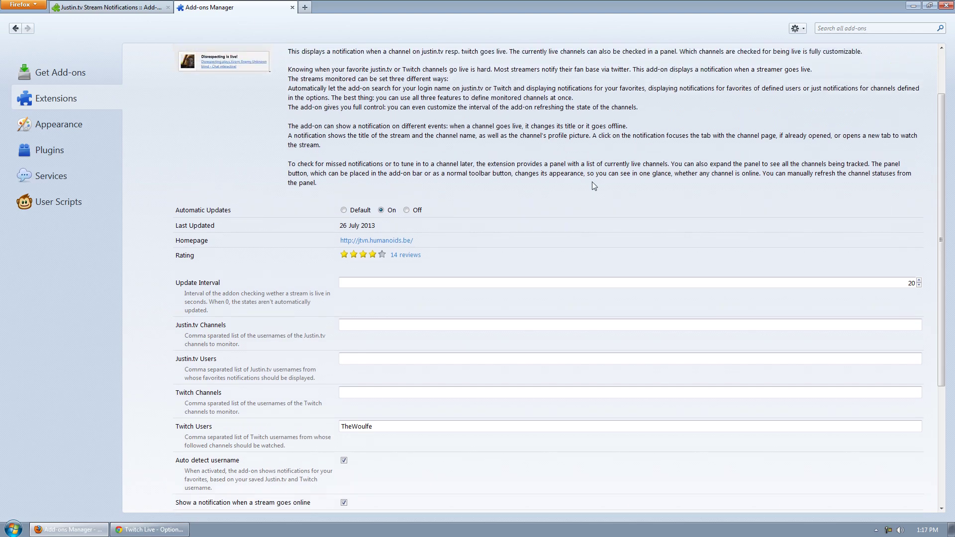
scroll(594, 183, down, 9)
scroll(597, 186, down, 1)
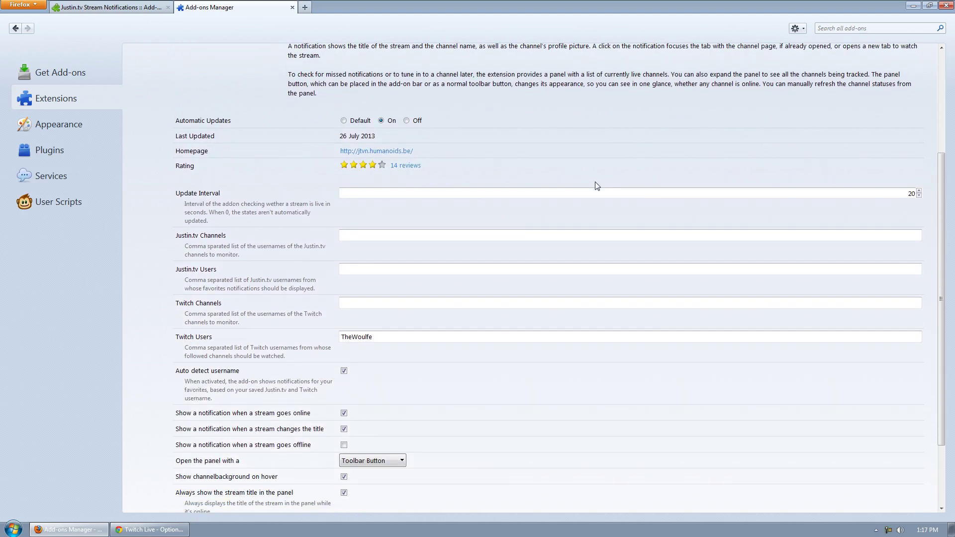
scroll(597, 186, down, 2)
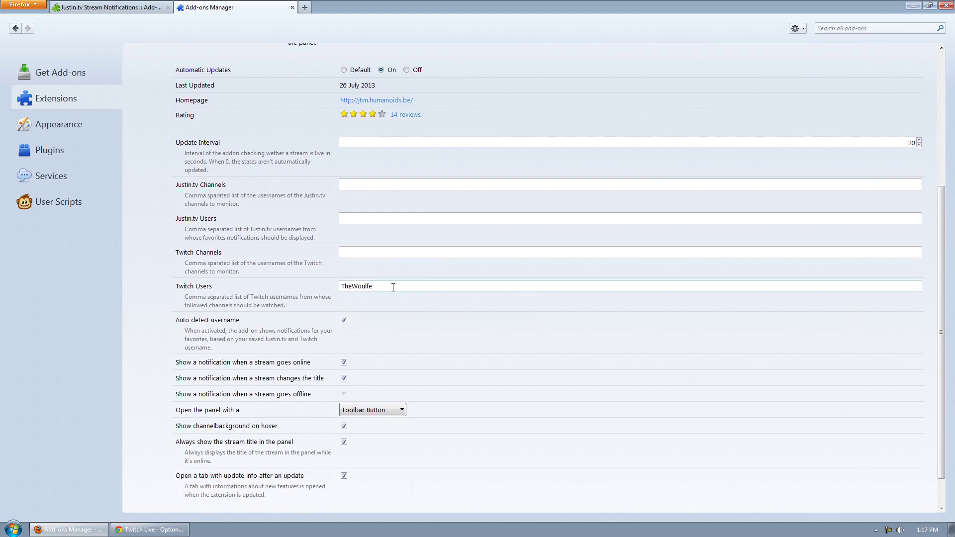
drag(399, 286, 320, 279)
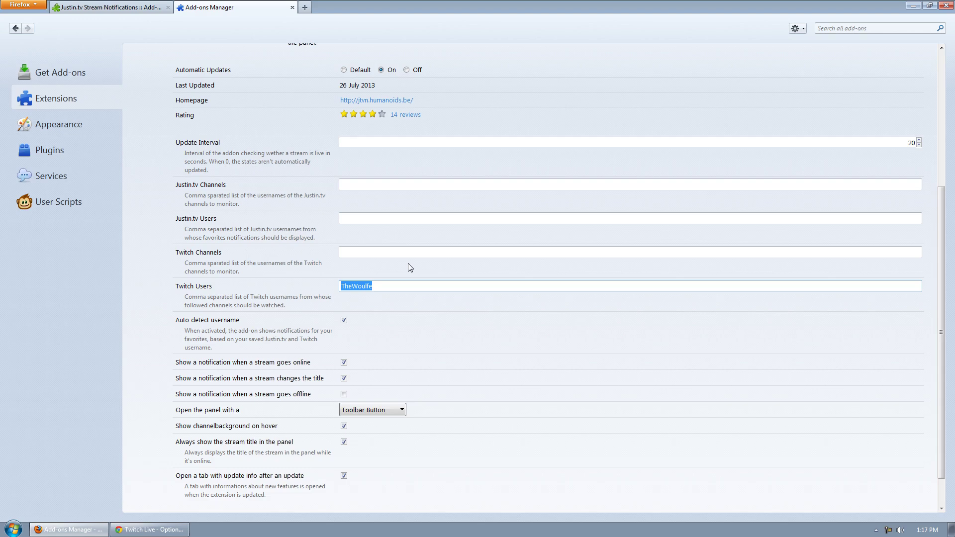
click(427, 252)
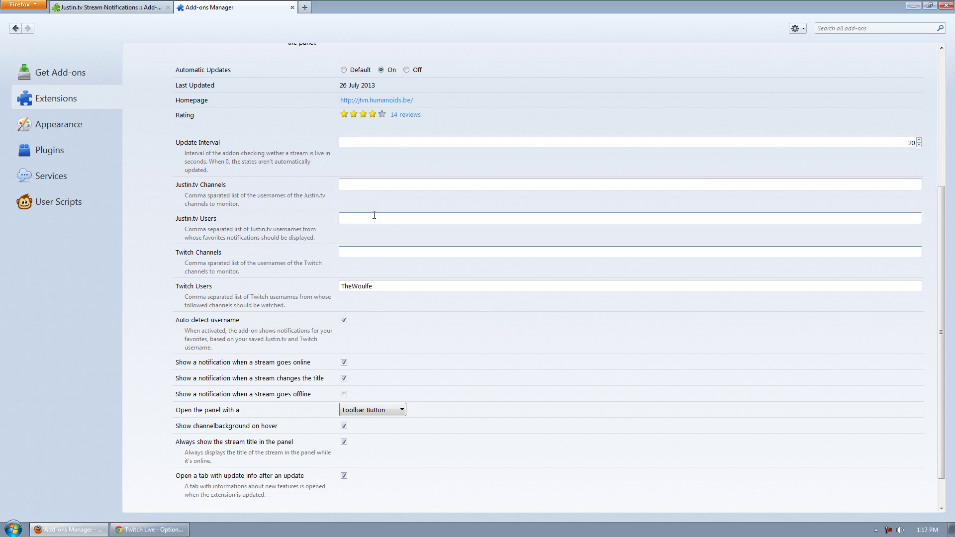
scroll(491, 214, down, 2)
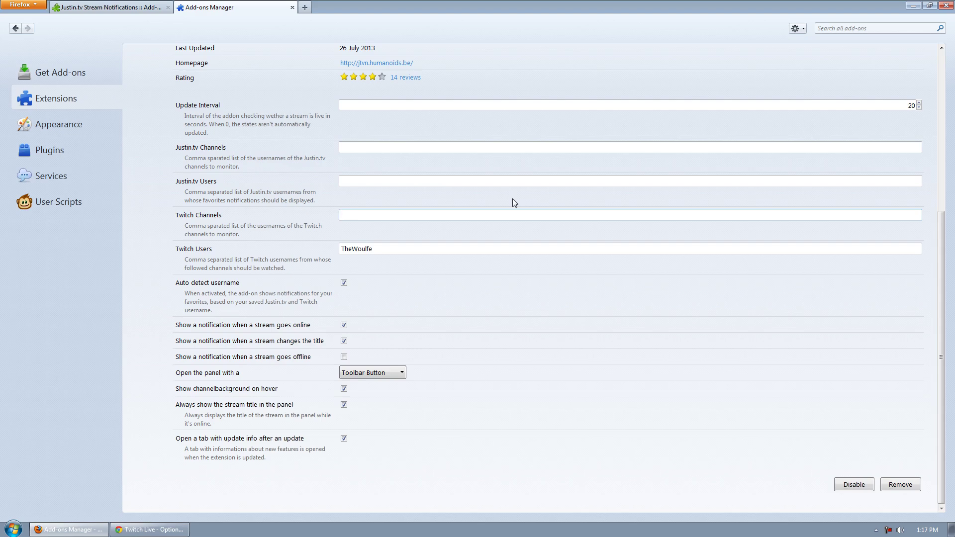
click(379, 250)
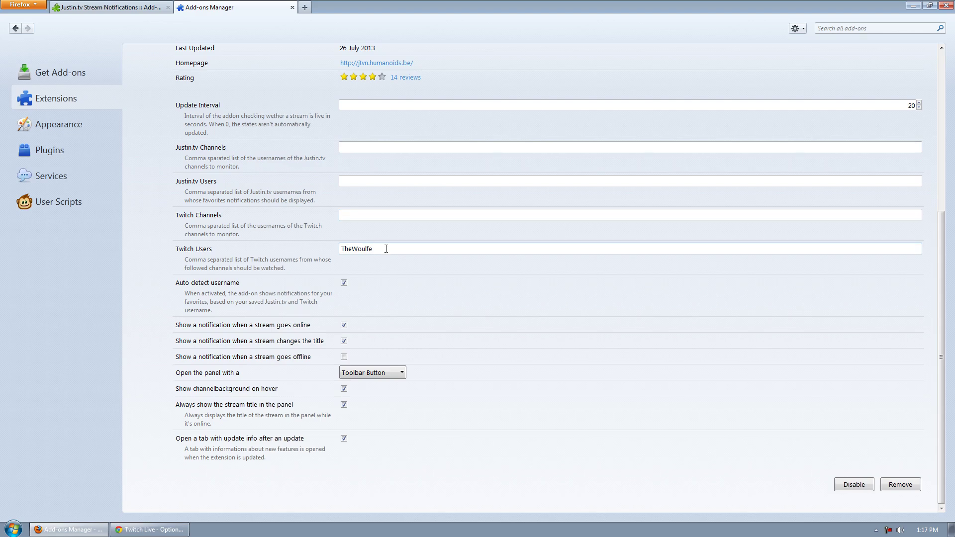
double_click(386, 248)
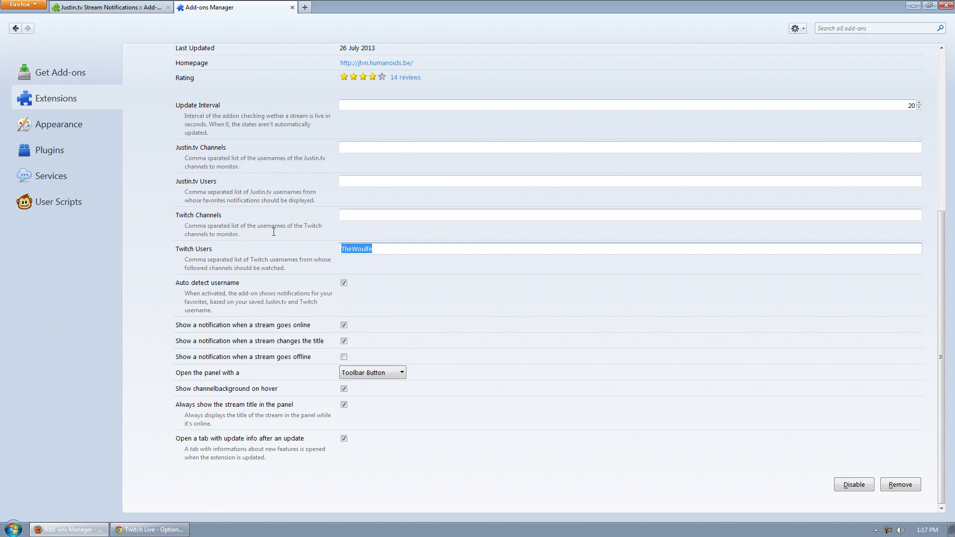
click(505, 264)
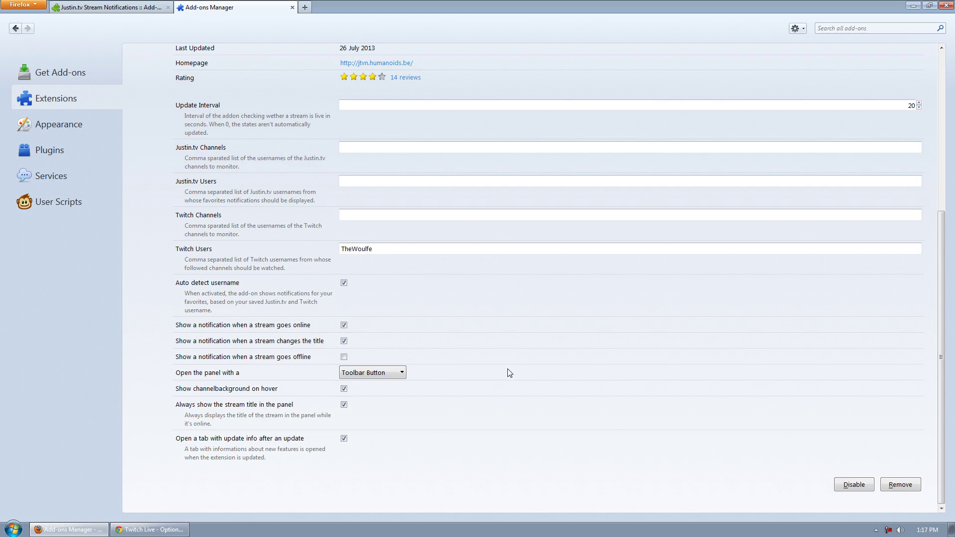
click(366, 373)
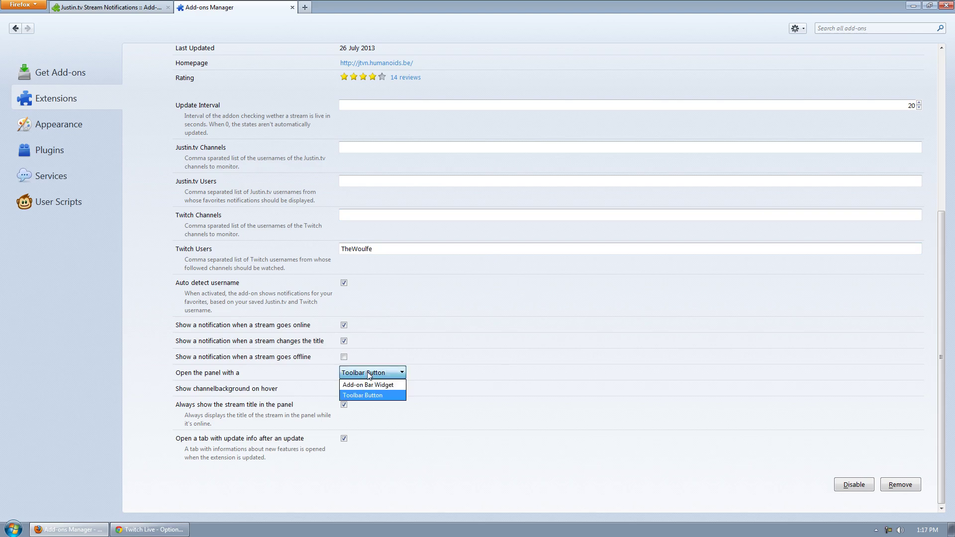
click(610, 342)
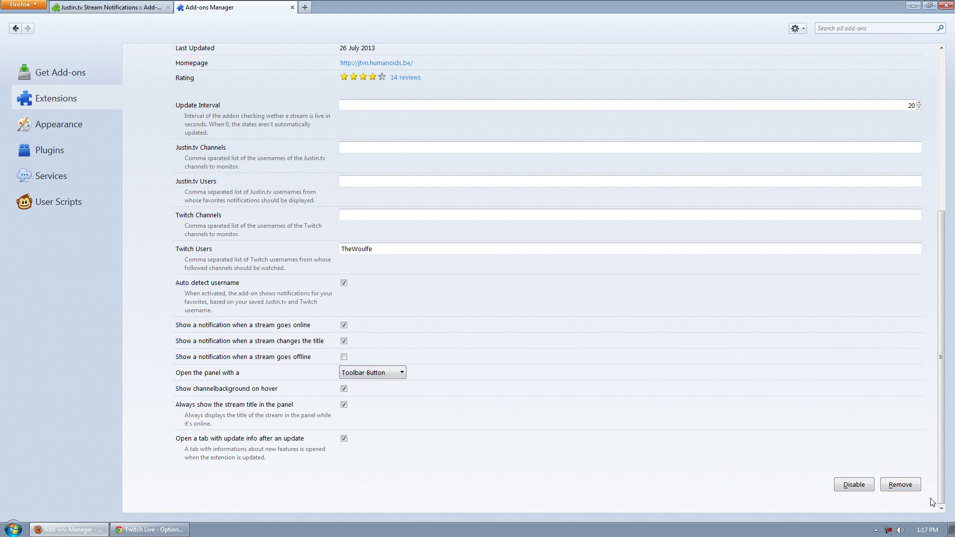
click(376, 374)
click(659, 324)
Open SpeedDemosArchiveSDA from the Justin.tv live list, pause it, then return to Chrome.
click(108, 7)
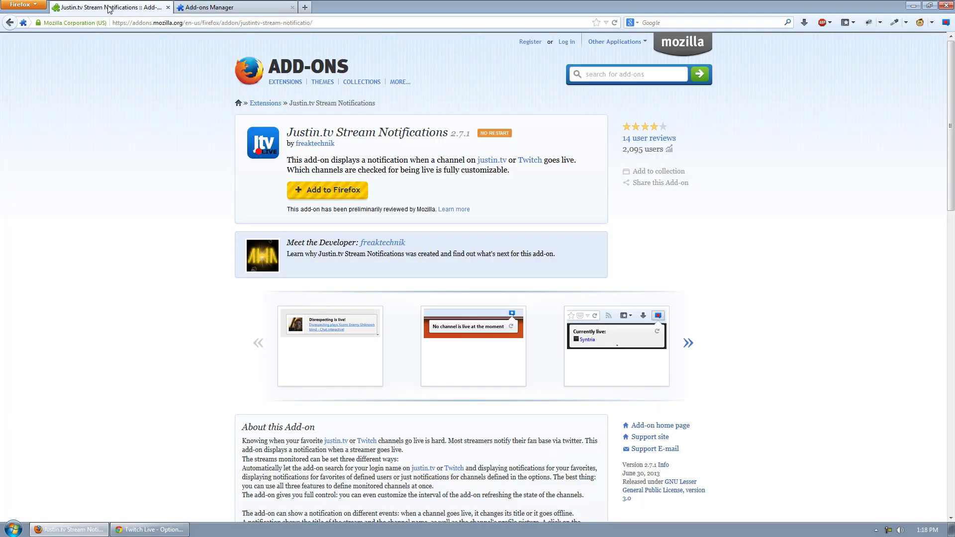
click(947, 23)
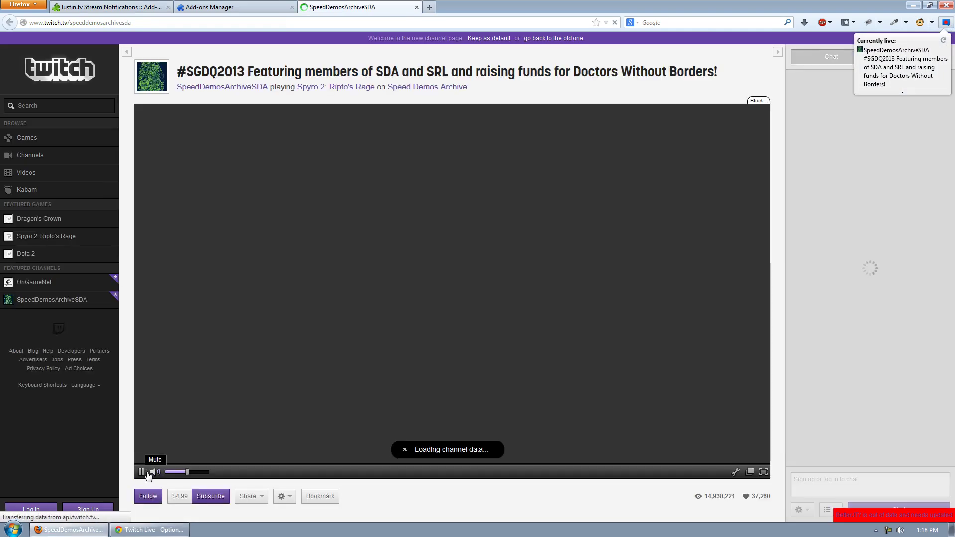
click(142, 472)
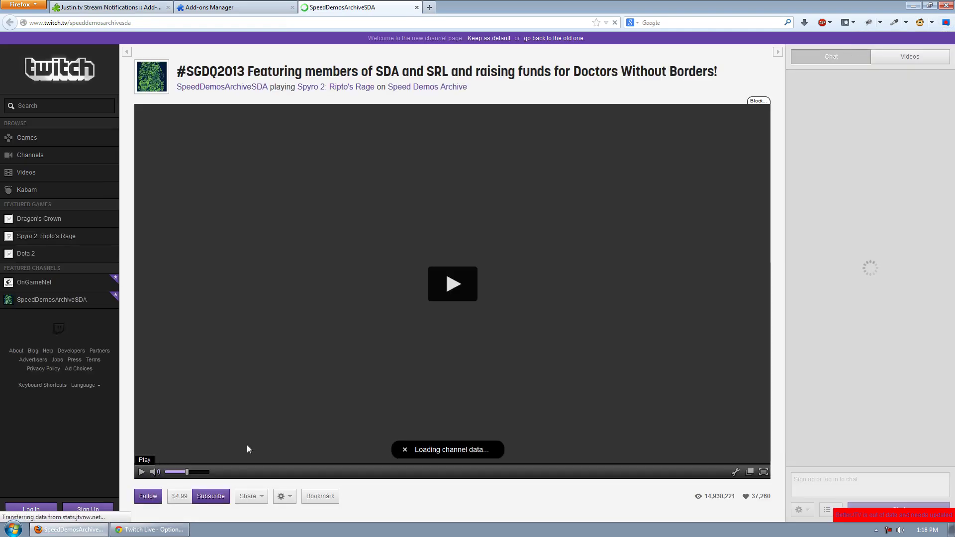
click(240, 4)
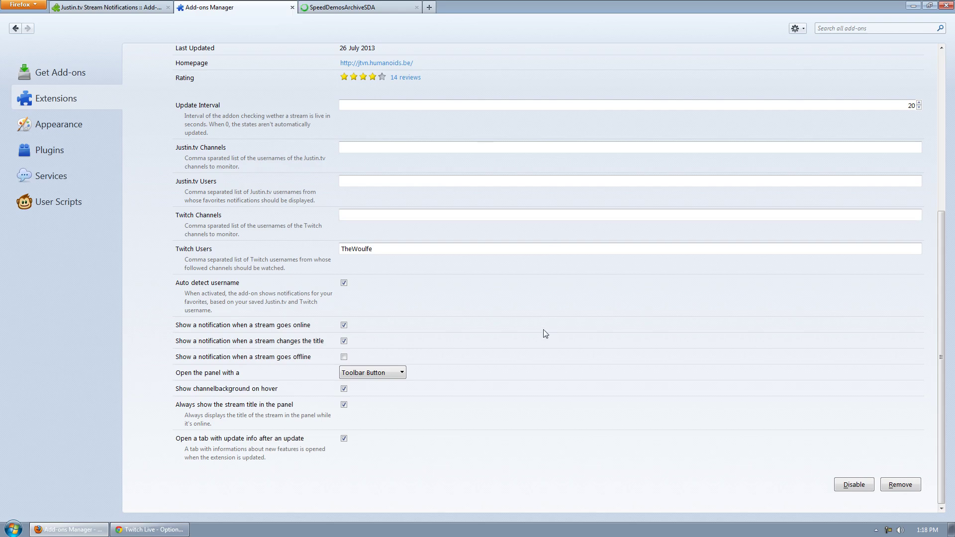
click(150, 529)
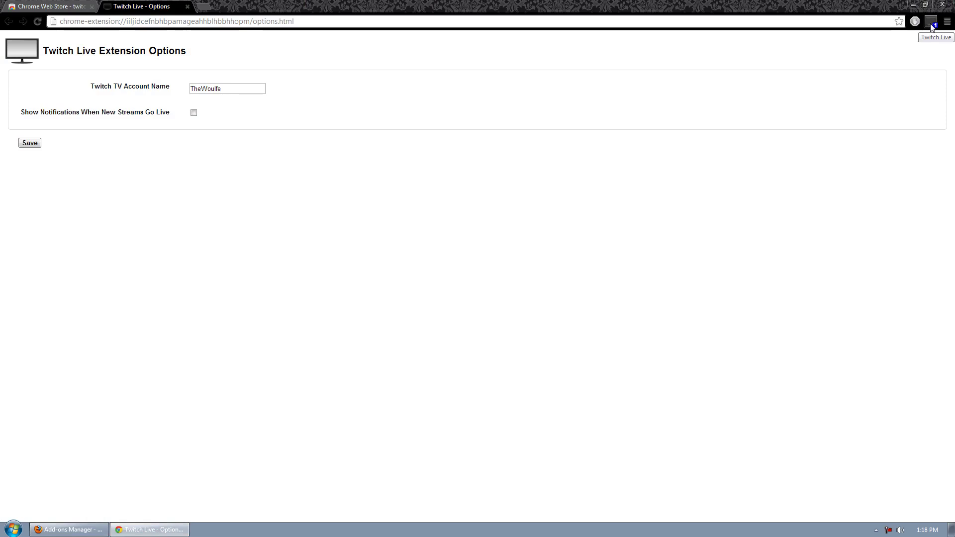
click(65, 6)
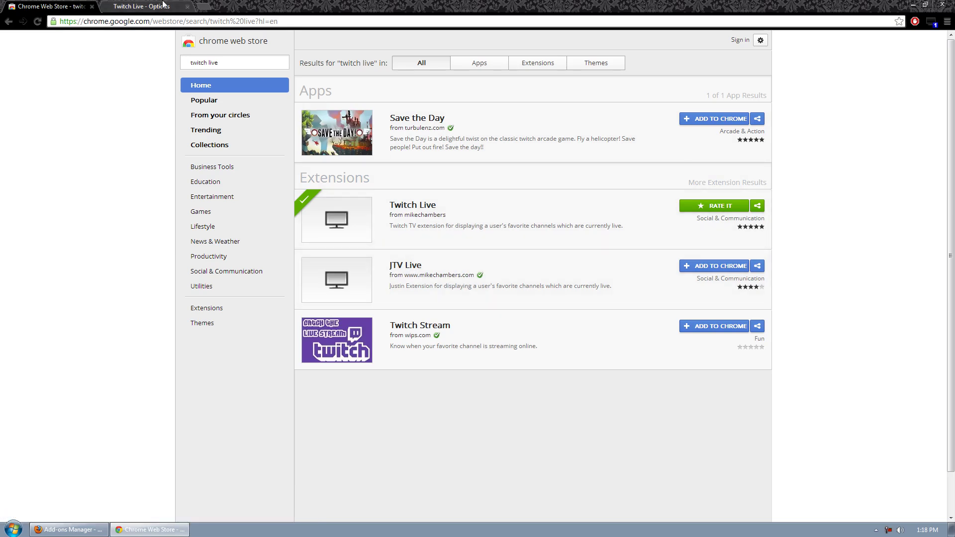
click(164, 4)
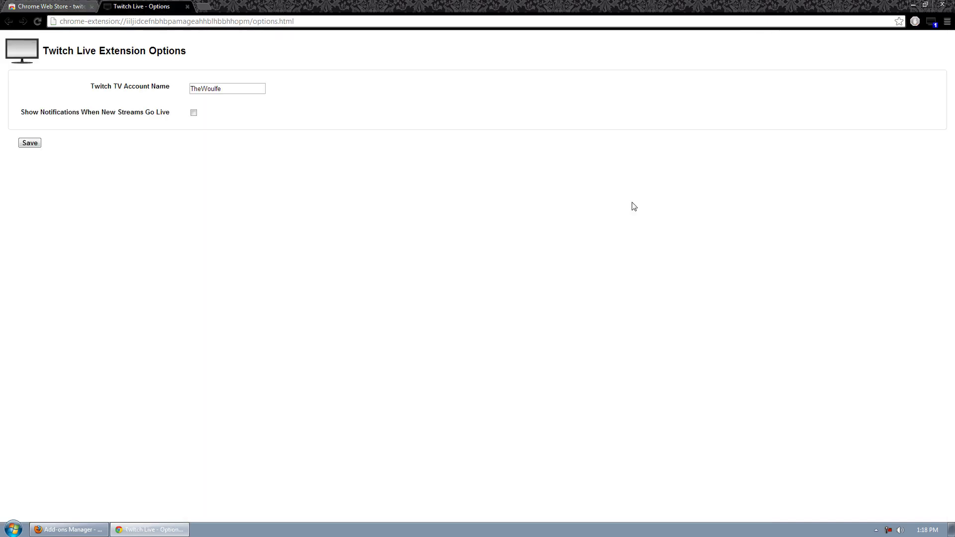